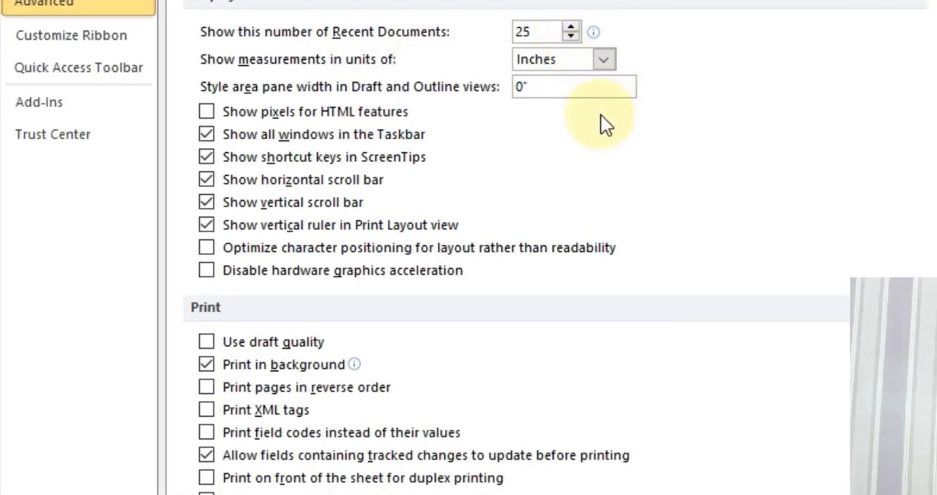
Set the document's measurement units to centimeters and apply the options.
left_click(601, 62)
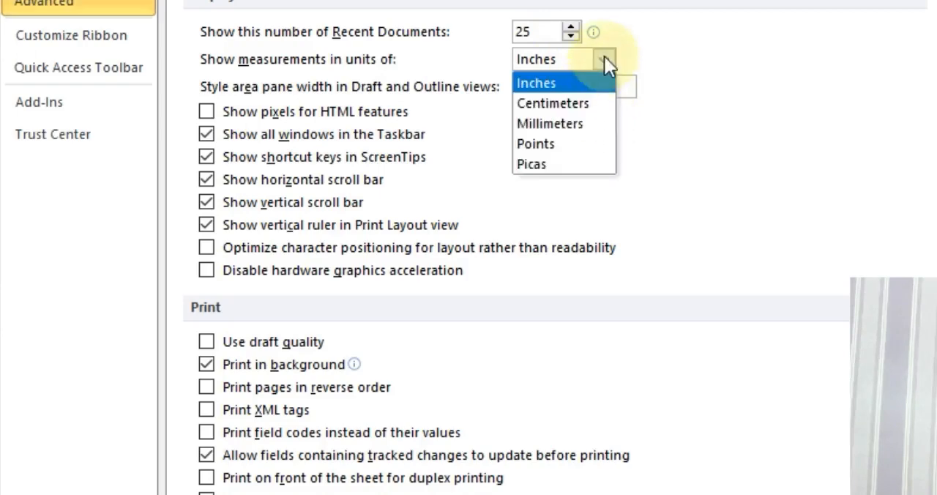
left_click(563, 102)
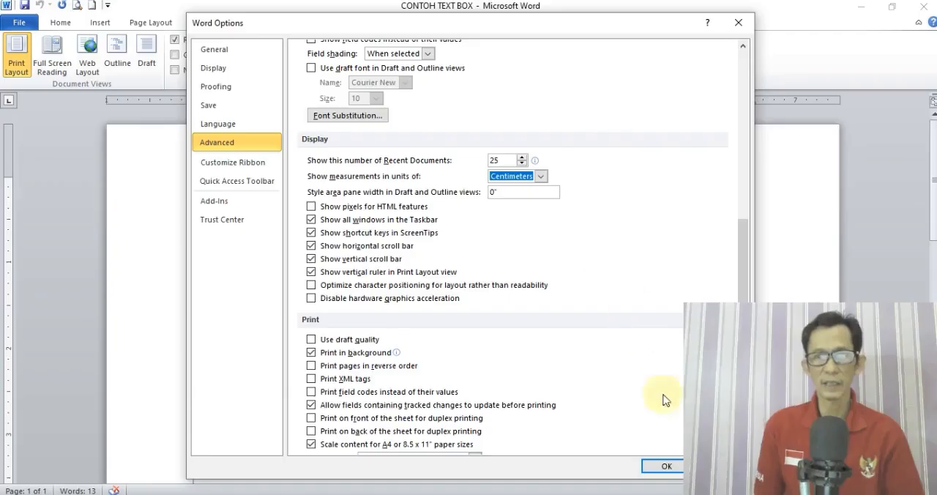
left_click(662, 466)
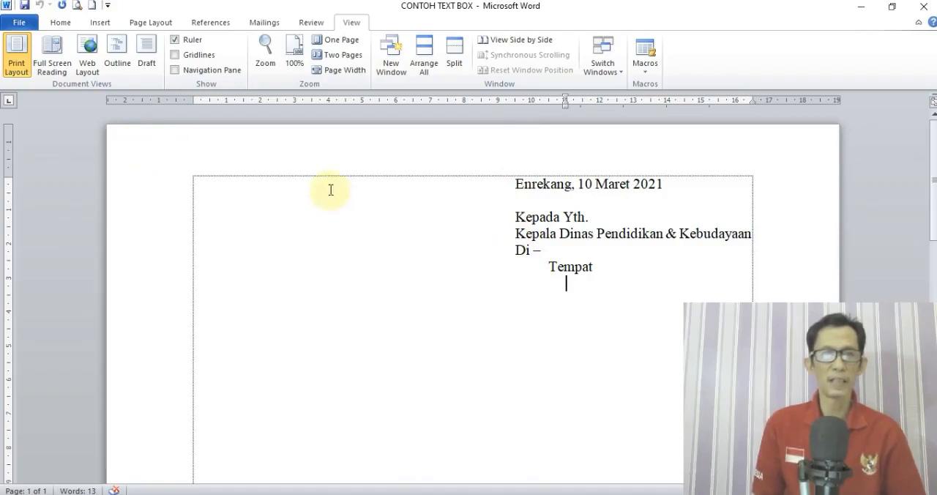
Draw a text box about 5.28 cm wide opposite the recipient address and reduce its height from above to about 2.86 cm.
left_click(100, 23)
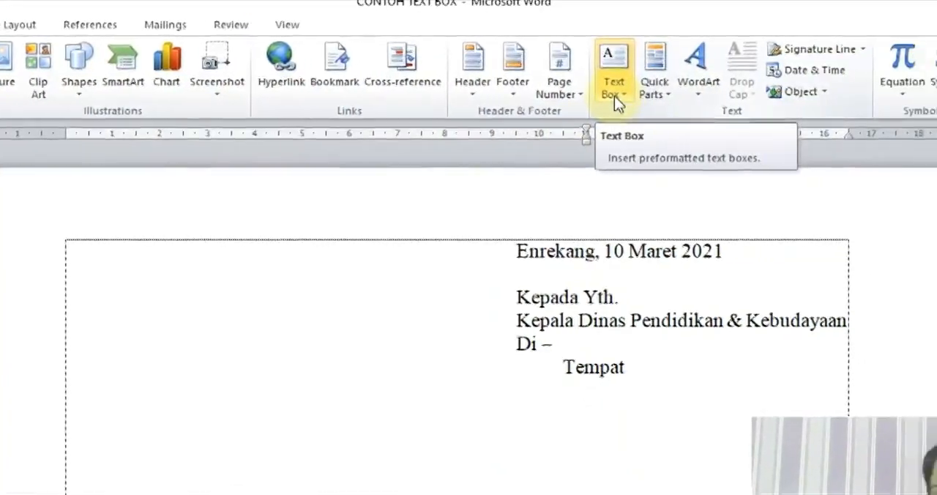
left_click(614, 96)
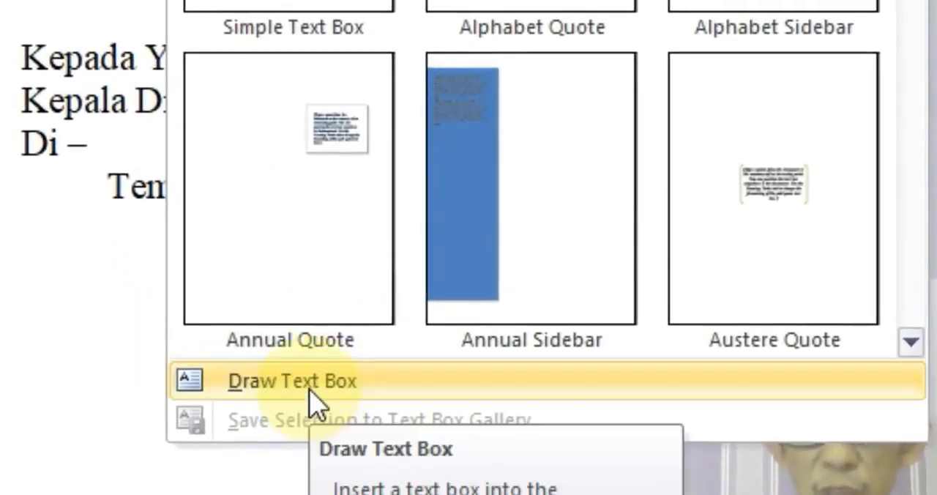
left_click(312, 400)
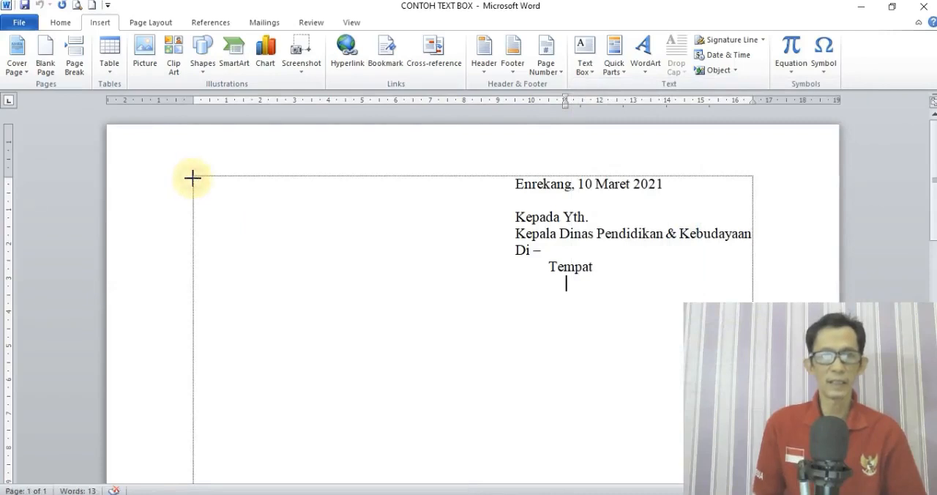
mouse_move(192, 178)
left_mouse_down()
mouse_move(286, 207)
mouse_move(372, 295)
left_mouse_up()
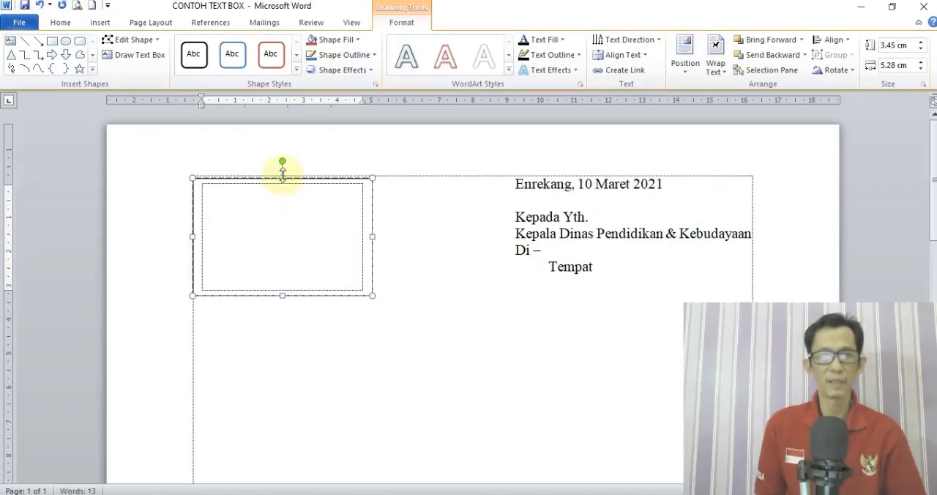
left_click_drag(283, 176, 283, 198)
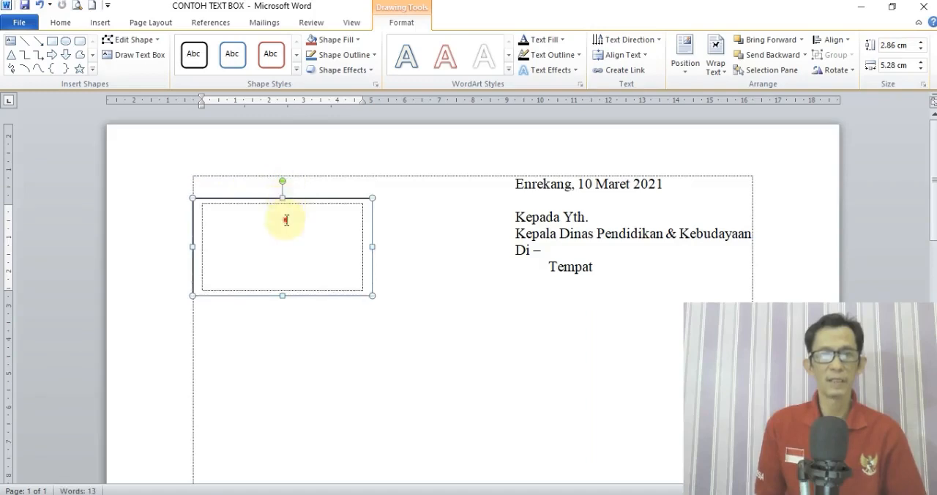
Fill the text box with three tab-aligned lines: "Nomor : 09", "Lampiran : 1 lbr" and "Perihal : Undangan".
left_click(286, 220)
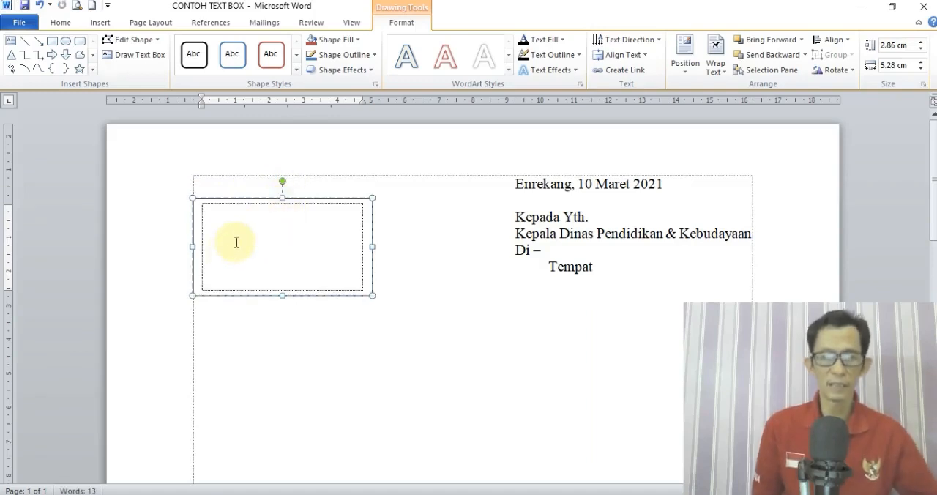
type("Nomo")
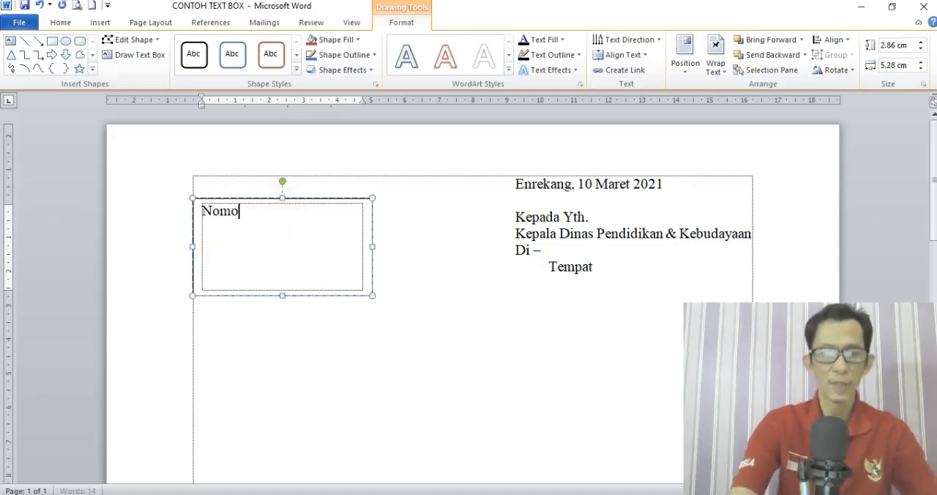
type("r")
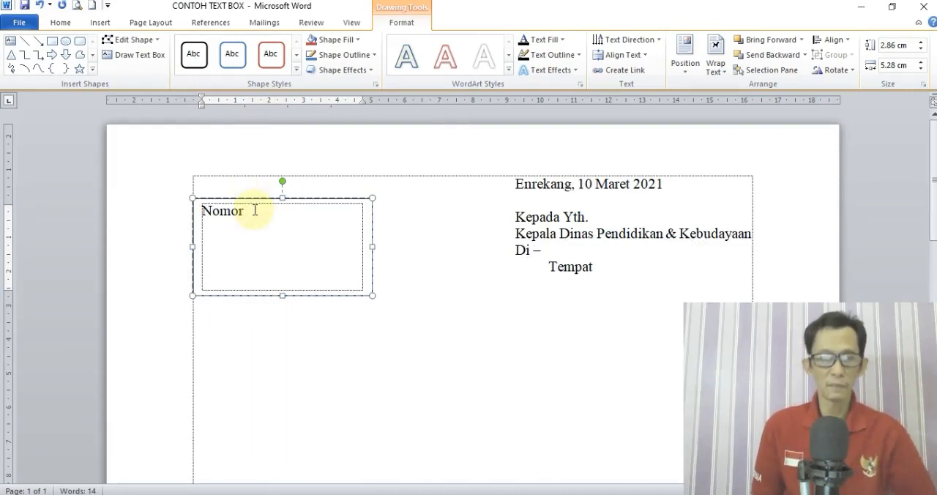
key("Tab")
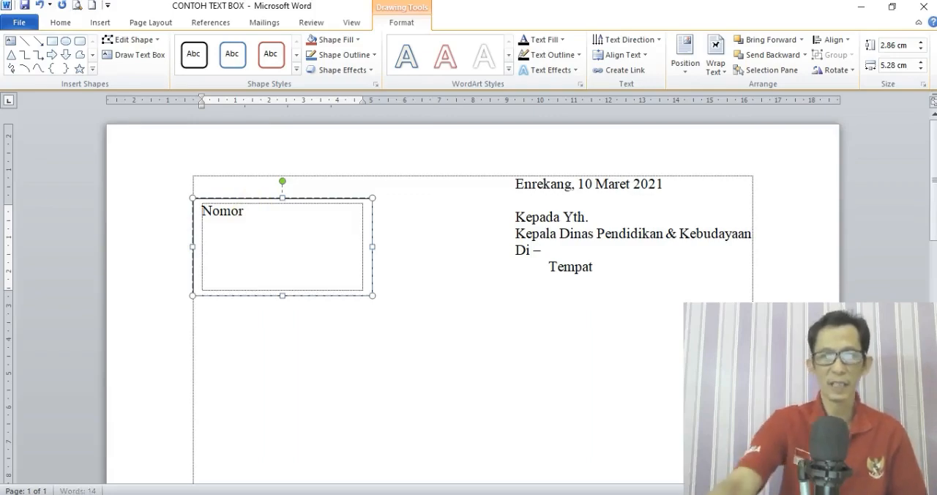
key("BackSpace")
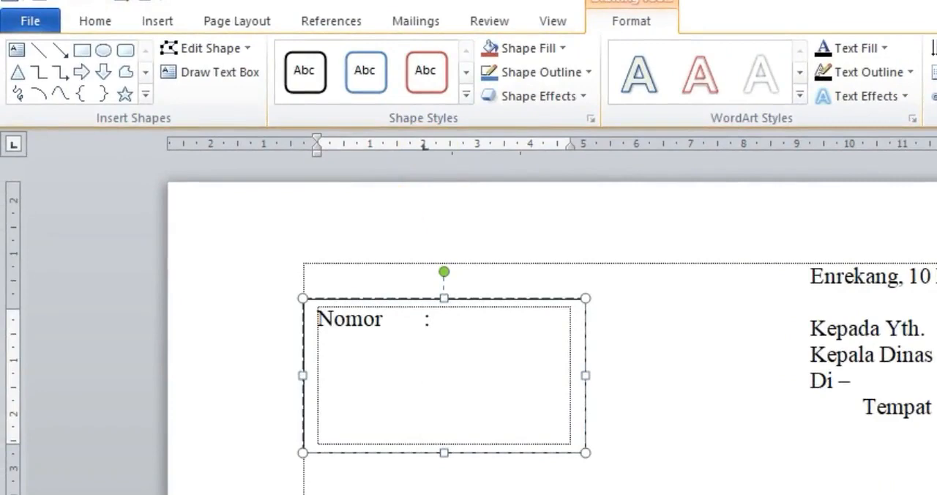
type("09")
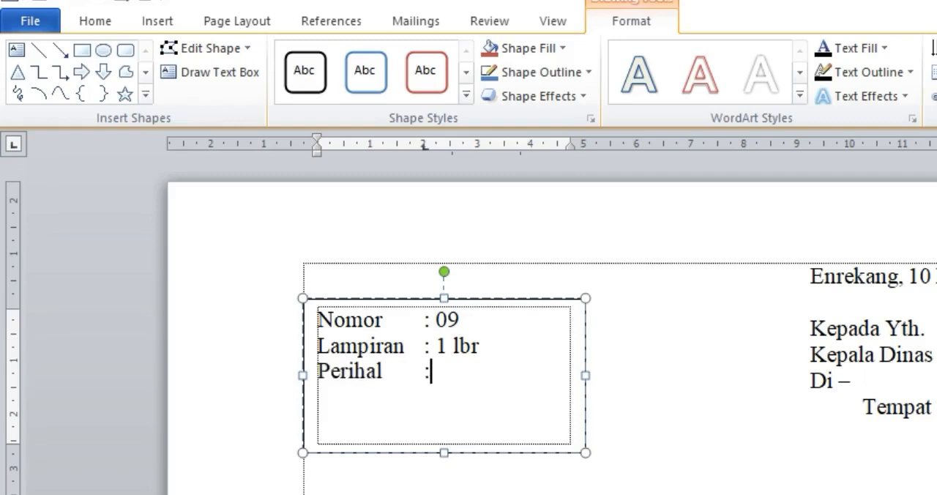
type("Undangan")
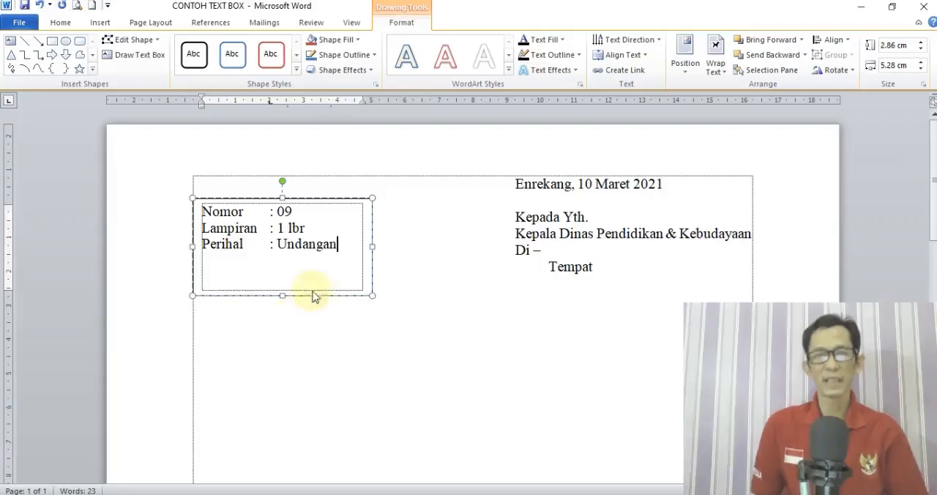
left_click(388, 219)
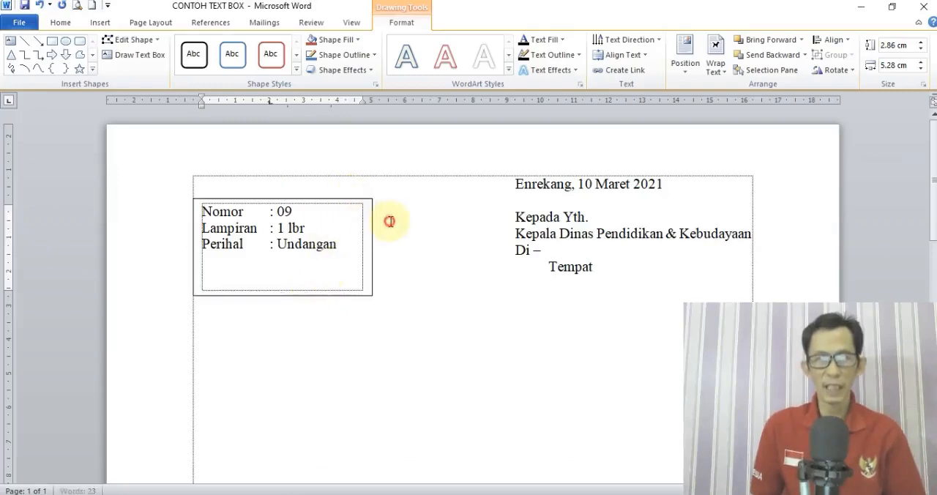
Change the text box's outline to the pale tan theme color and check the letter in print preview.
left_click(318, 204)
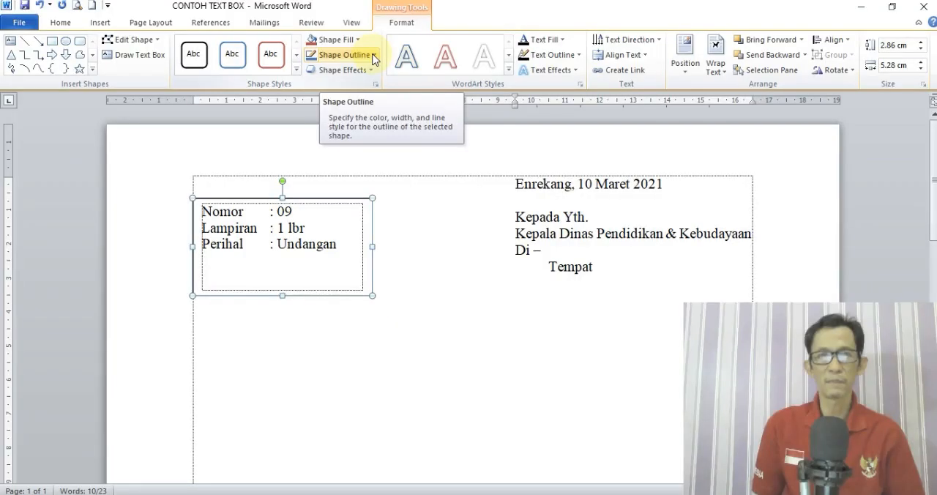
left_click(373, 57)
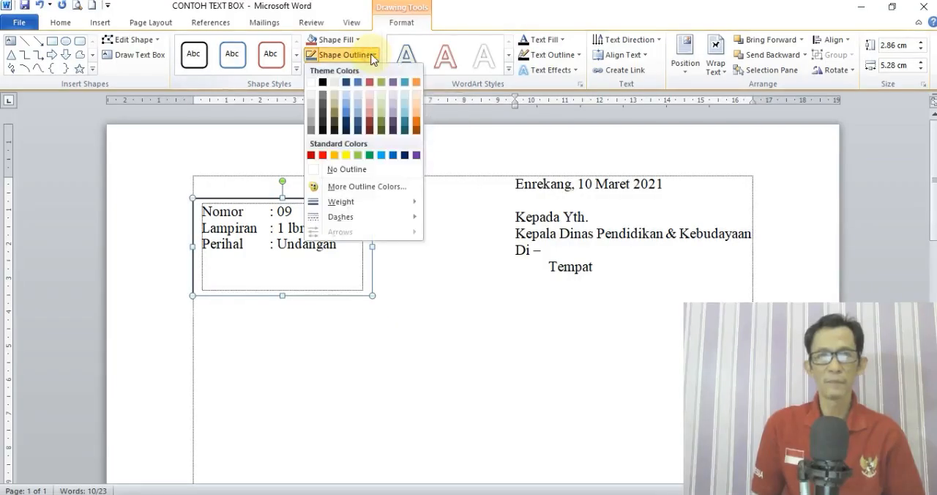
left_click(337, 85)
left_click(418, 251)
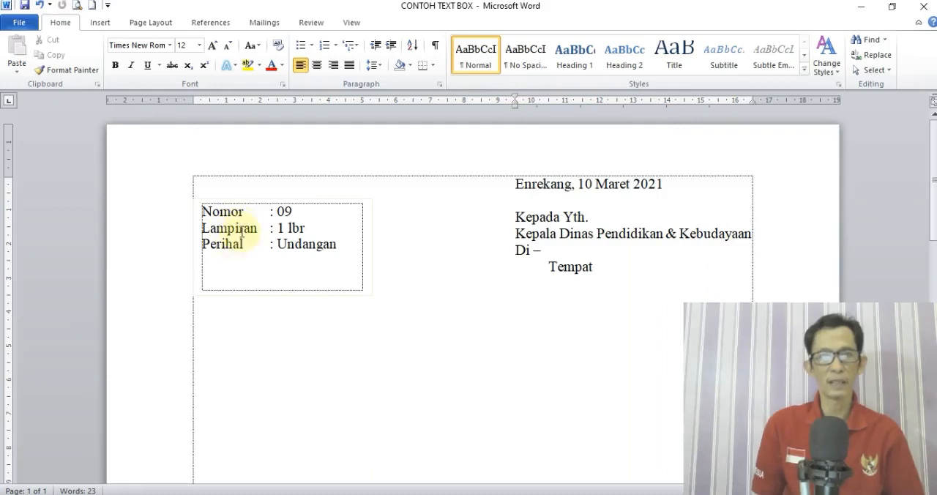
left_click(77, 8)
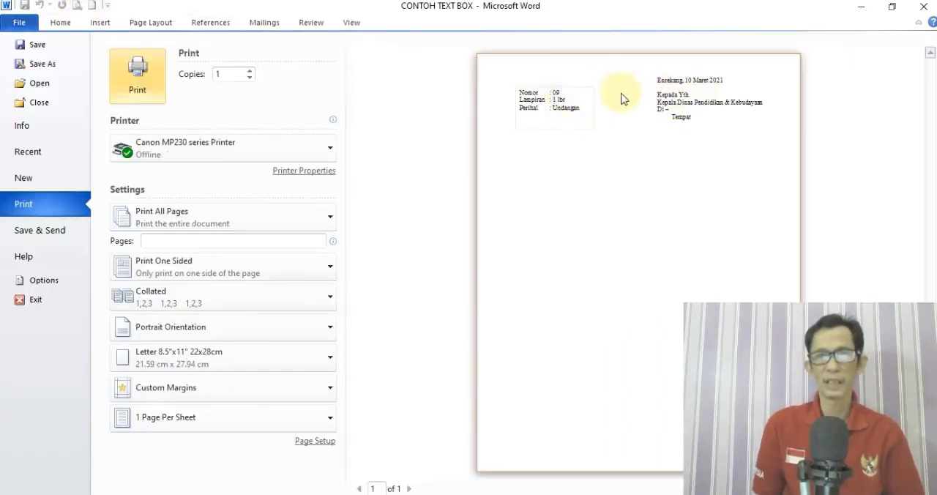
key("Escape")
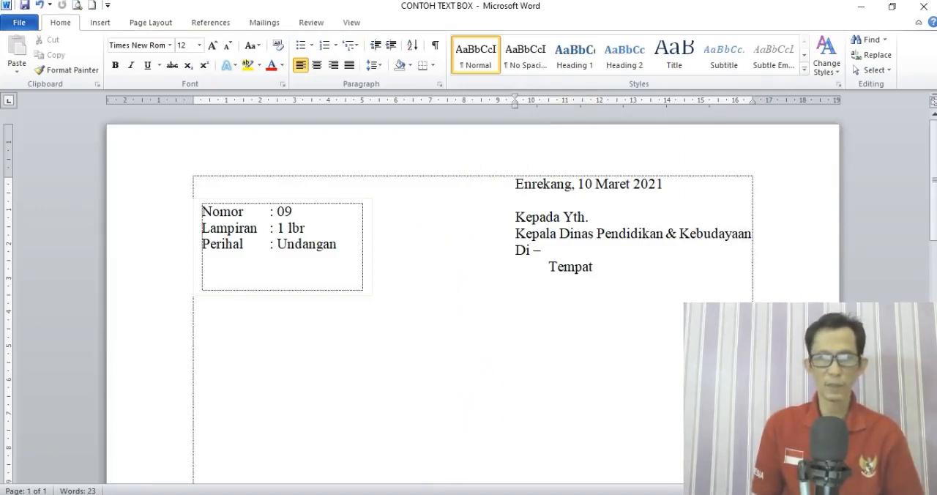
Copy the entire contents of the CONTOH TABULASI-1 document.
left_click(489, 494)
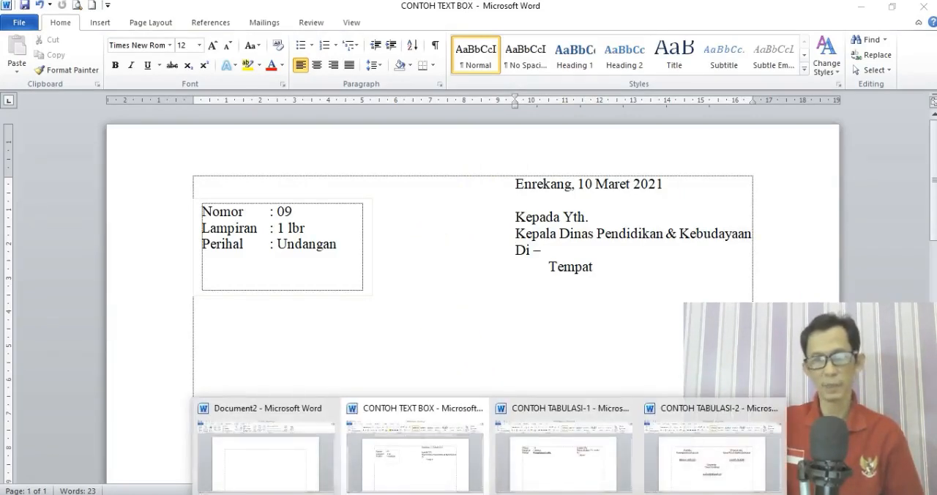
mouse_move(542, 477)
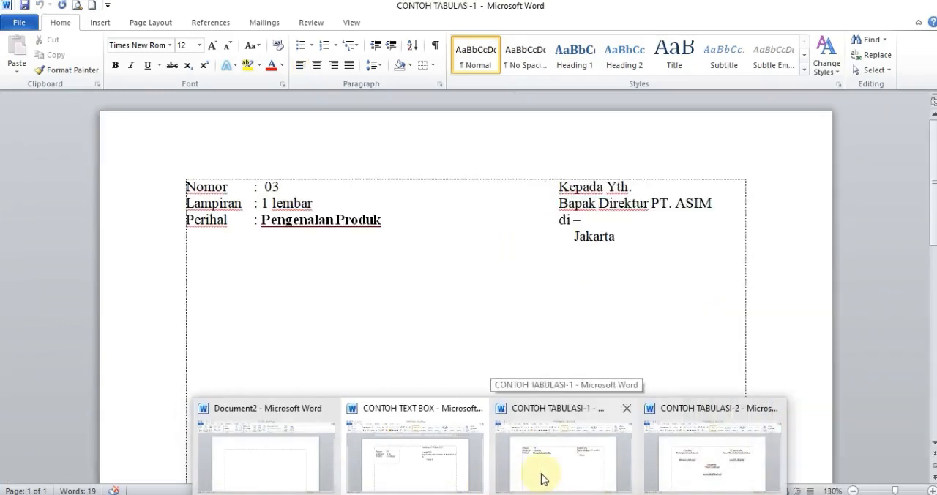
left_click(273, 477)
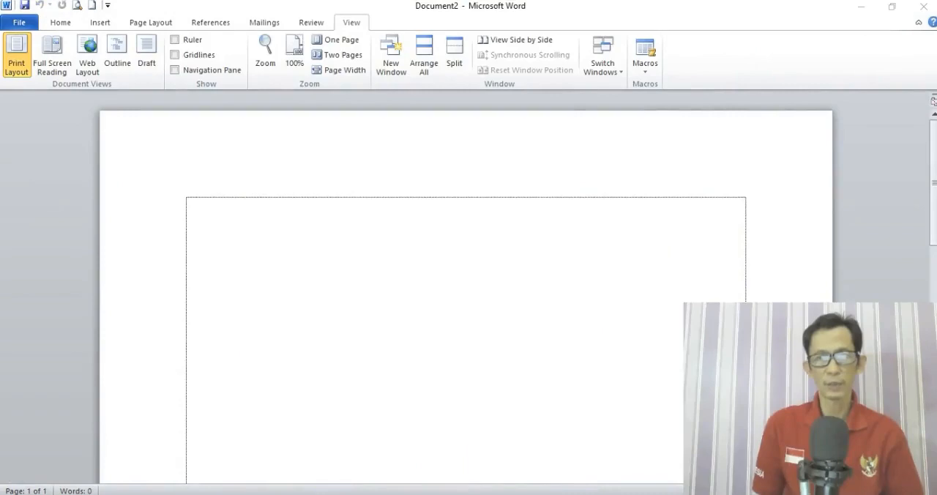
mouse_move(607, 481)
left_click(564, 477)
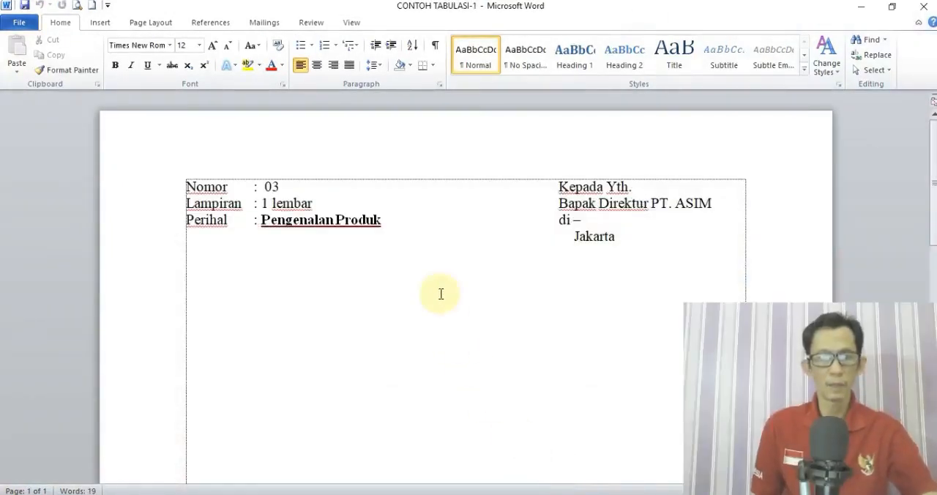
key("ctrl+a")
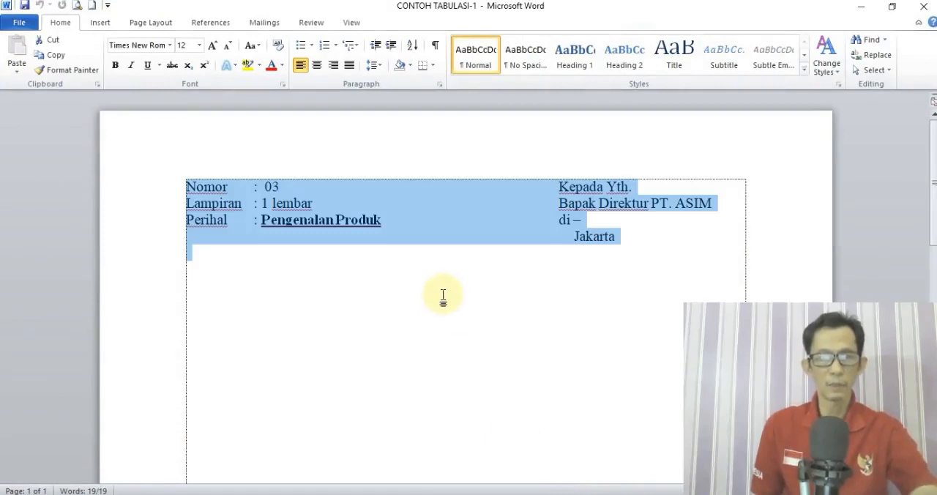
key("ctrl+c")
Switch to the blank Document2 and bring up the open Word documents for switching again.
left_click(489, 494)
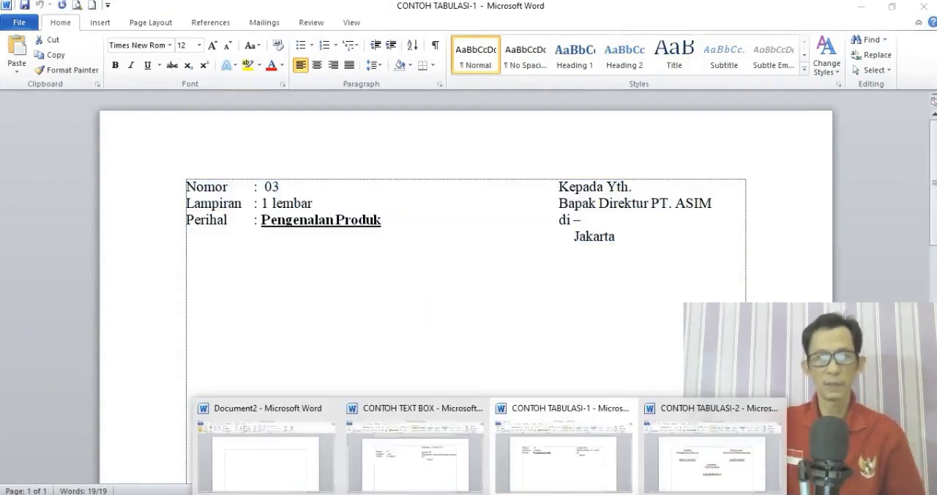
left_click(288, 472)
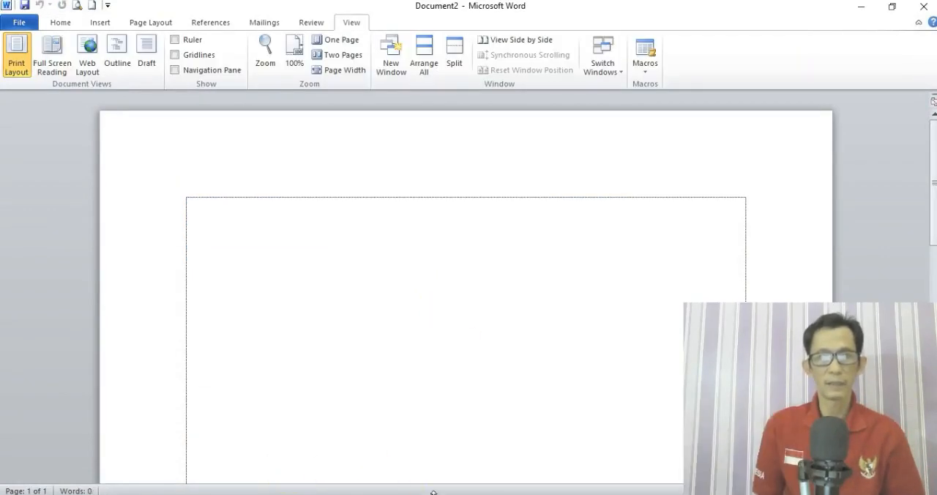
left_click(489, 494)
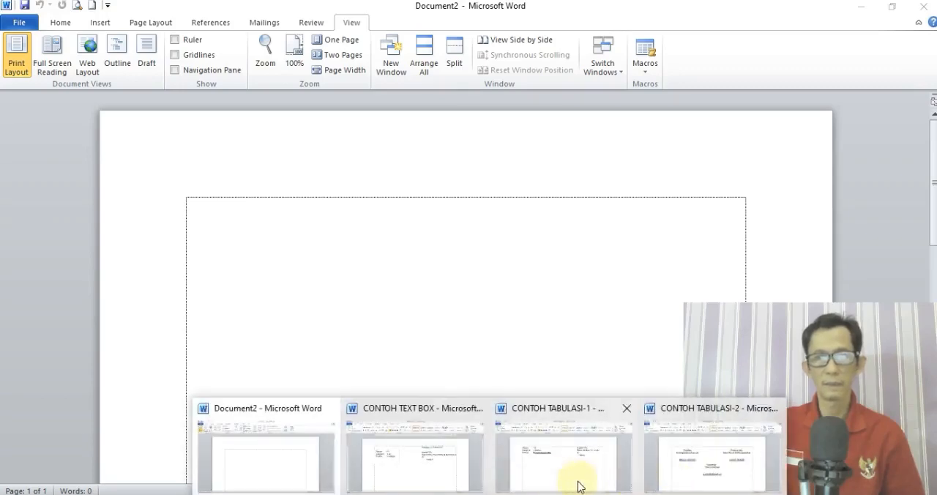
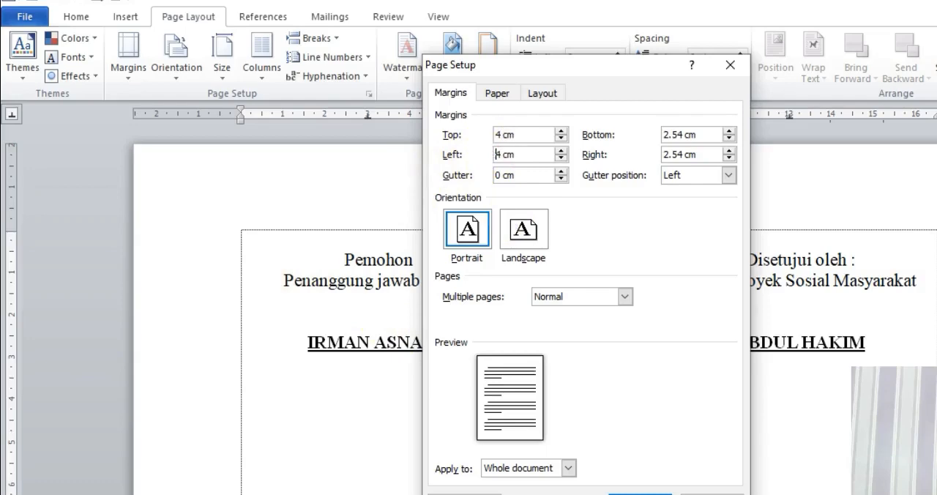
Set the bottom page margin to 3 cm and change the right margin for the whole document.
left_click(680, 133)
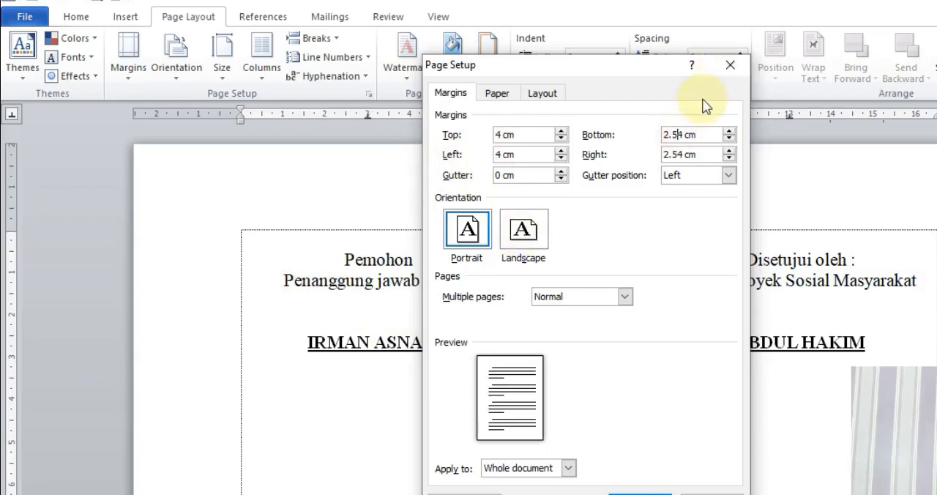
key("BackSpace")
key("BackSpace")
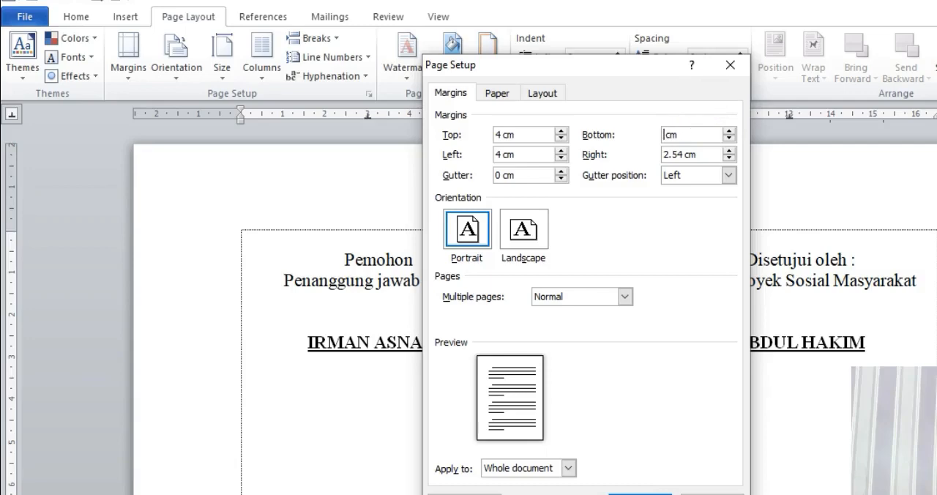
left_click(686, 154)
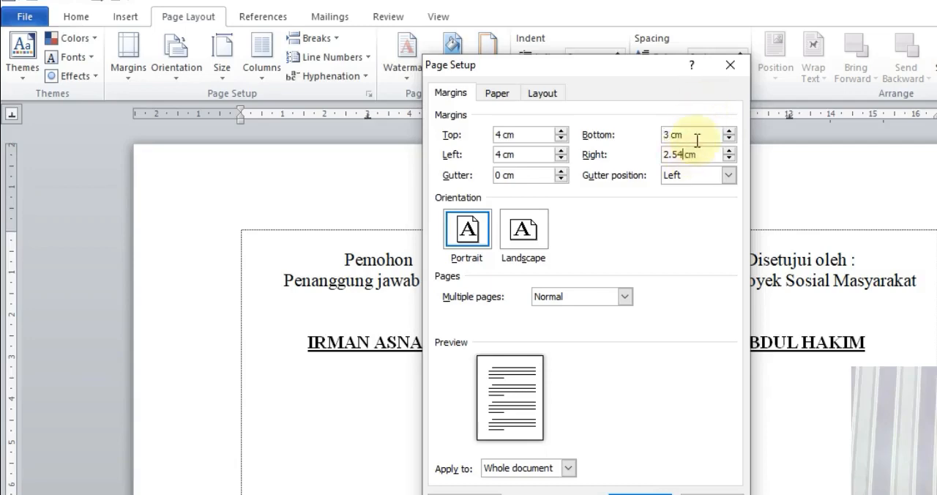
key("BackSpace")
key("BackSpace")
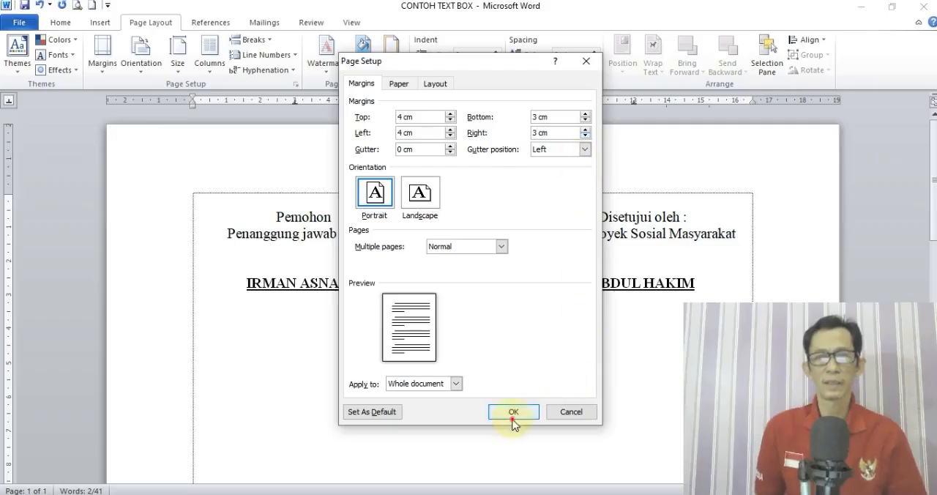
left_click(513, 411)
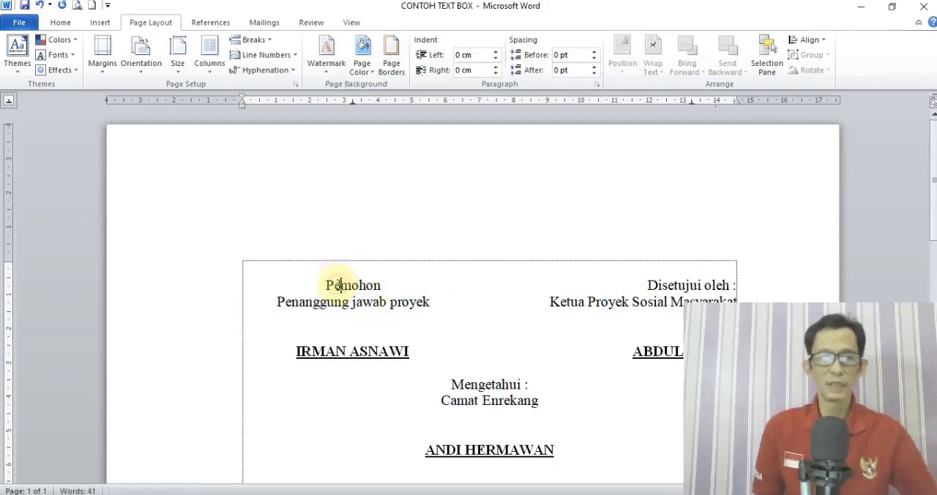
Clear all the document's content and insert a Plain Number 2 page number at the top of the page.
key("ctrl+a")
key("Delete")
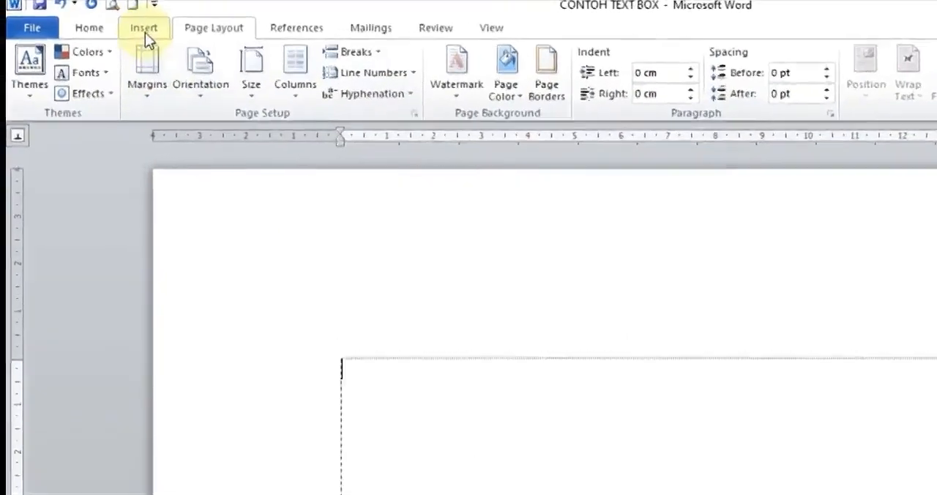
left_click(144, 28)
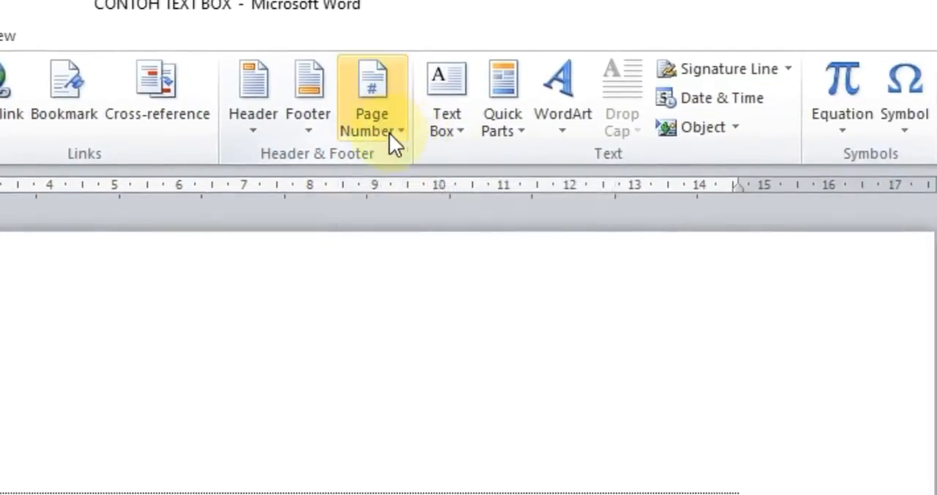
left_click(399, 128)
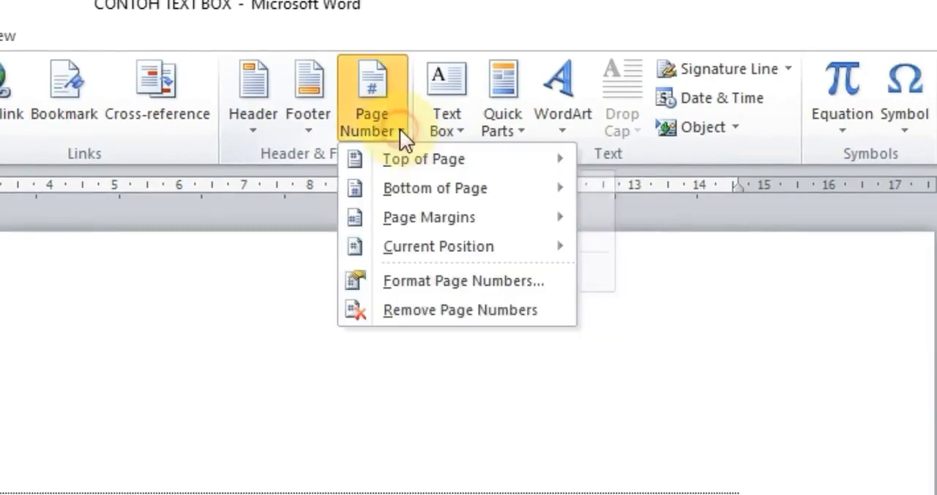
mouse_move(414, 164)
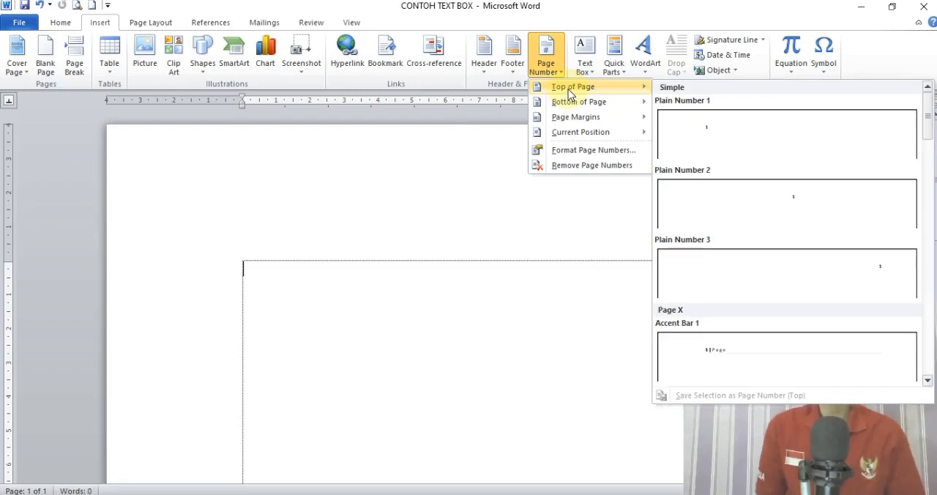
mouse_move(572, 105)
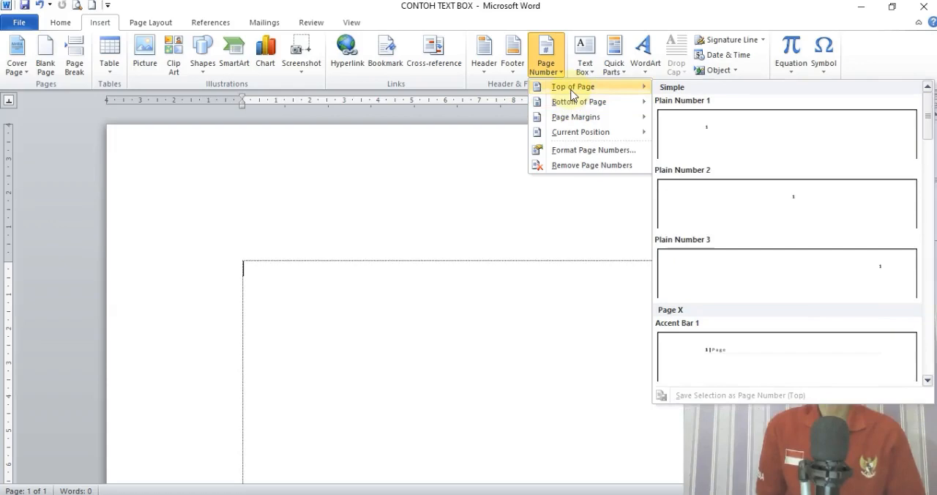
left_click(777, 211)
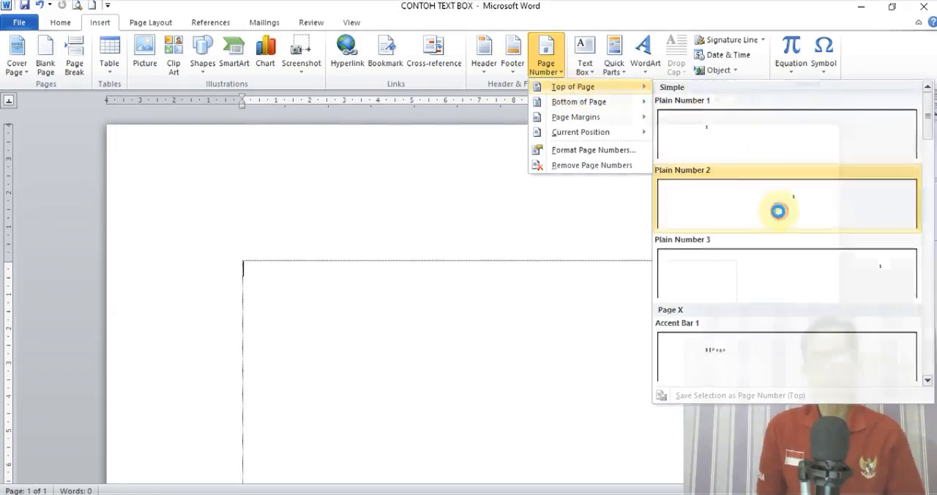
double_click(521, 272)
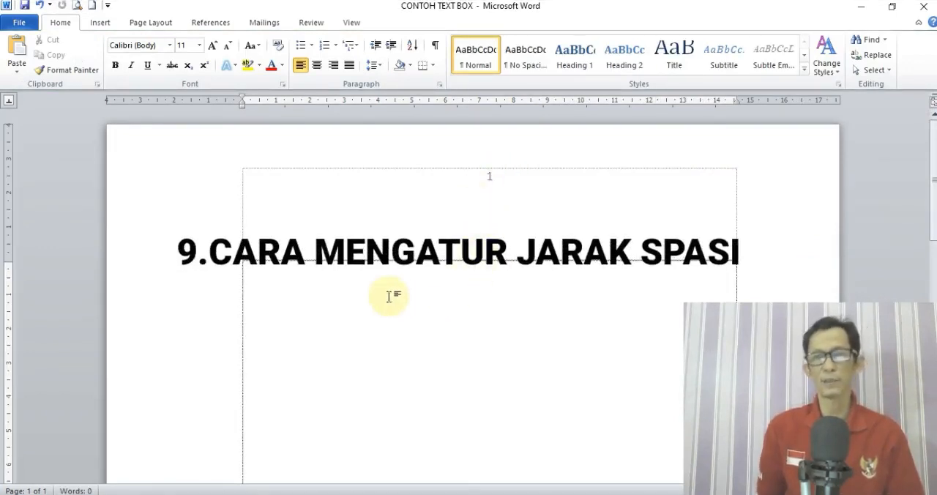
Enter five lines of random placeholder text in the document body, starting with "HIJODFOSD".
type("HIJODFOSD")
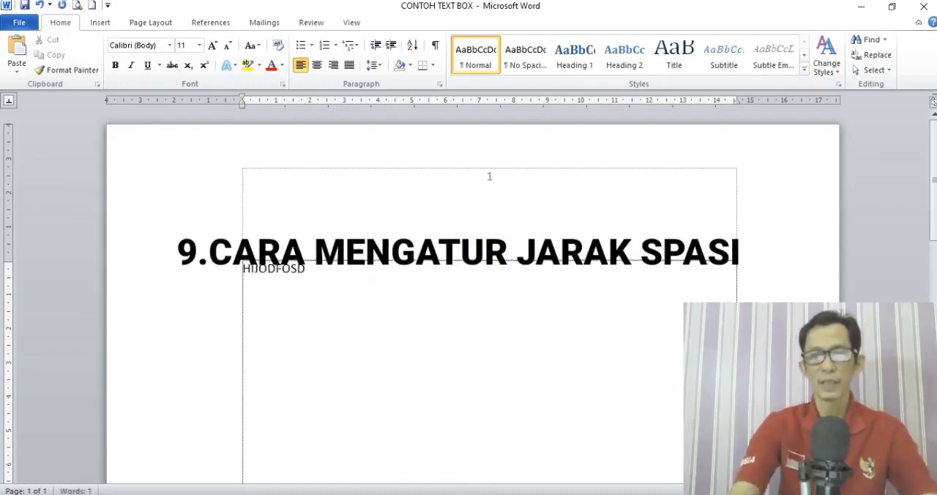
key("Return")
type("SDFJDSJFLDSJ;LFDS")
key("Return")
type("FSDKF;DSK;F")
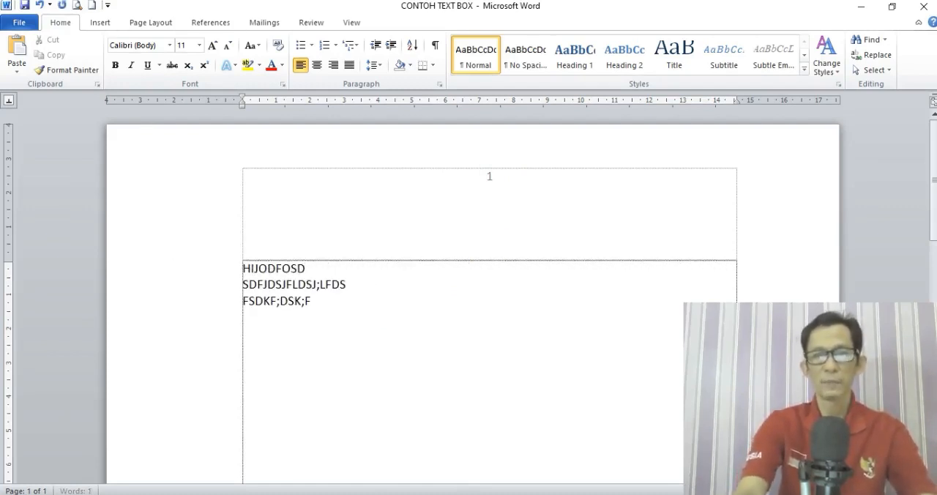
type("LSD")
key("Return")
type("FSD;KF;SDLKF;LKSD;F")
key("Return")
type("DS'FKSD;KF")
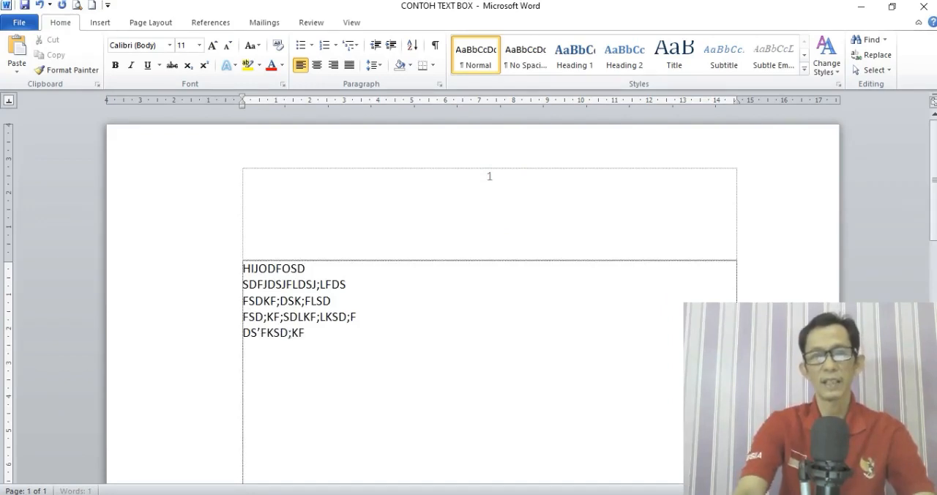
type(";DSK;FLKSD;")
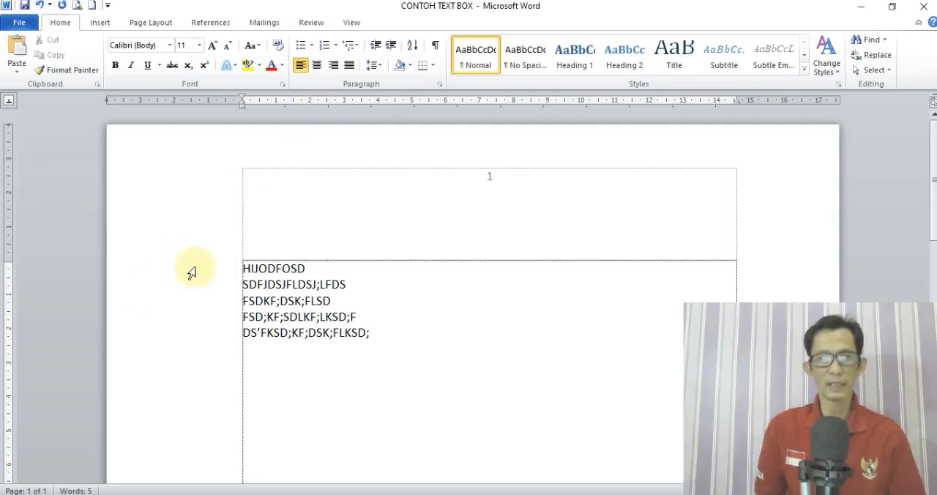
Set the line spacing of the five placeholder lines to Multiple at 1.3.
left_click_drag(190, 272, 194, 339)
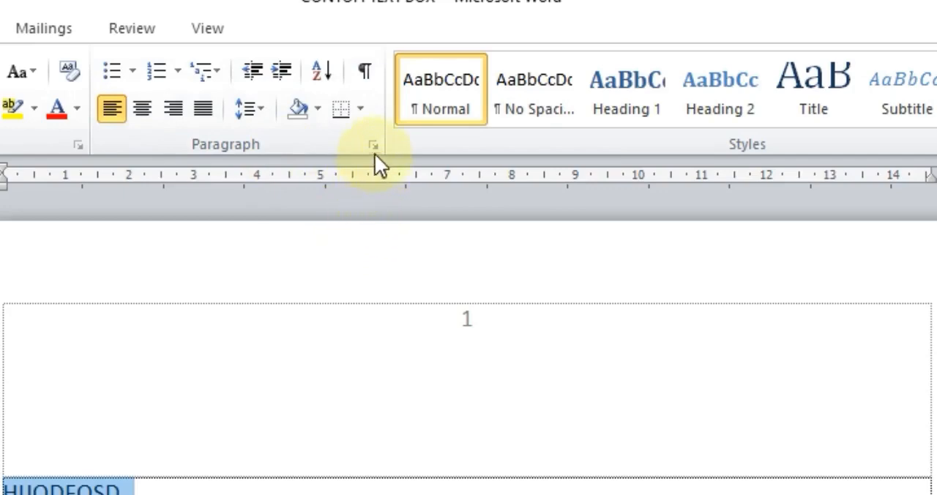
left_click(373, 147)
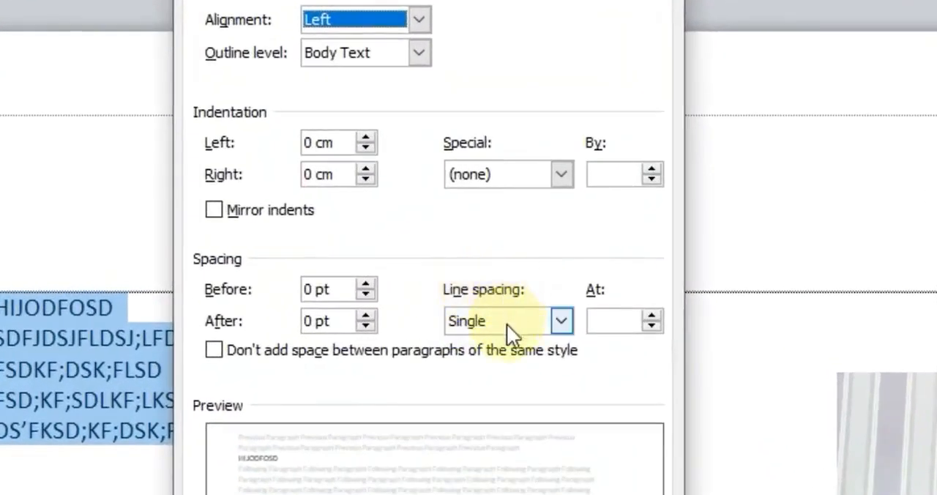
left_click(561, 322)
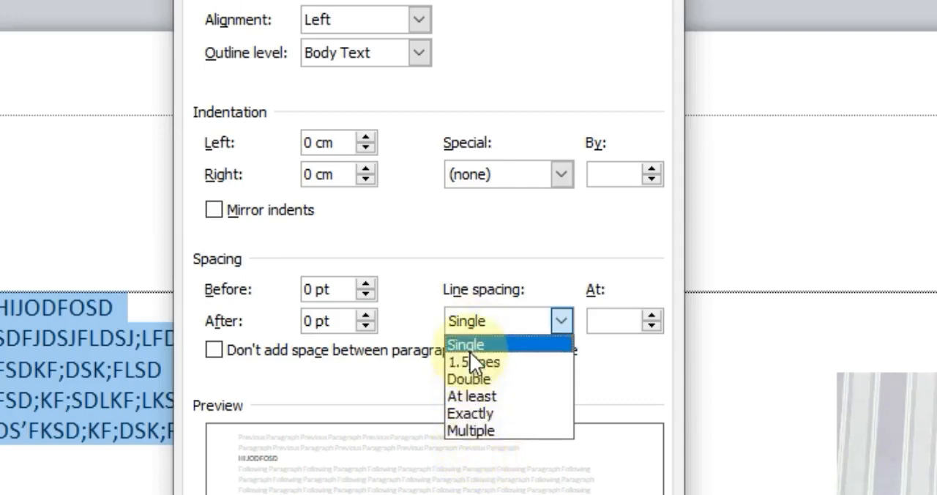
left_click(480, 426)
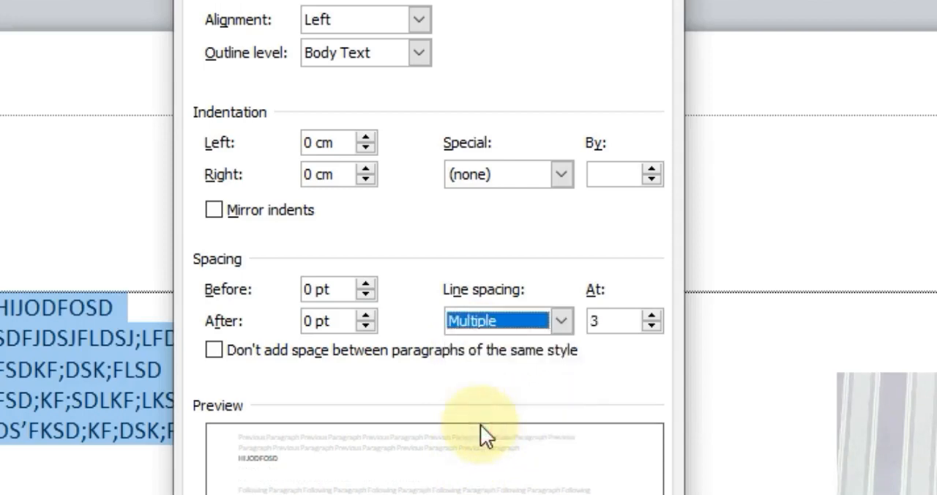
left_click(603, 314)
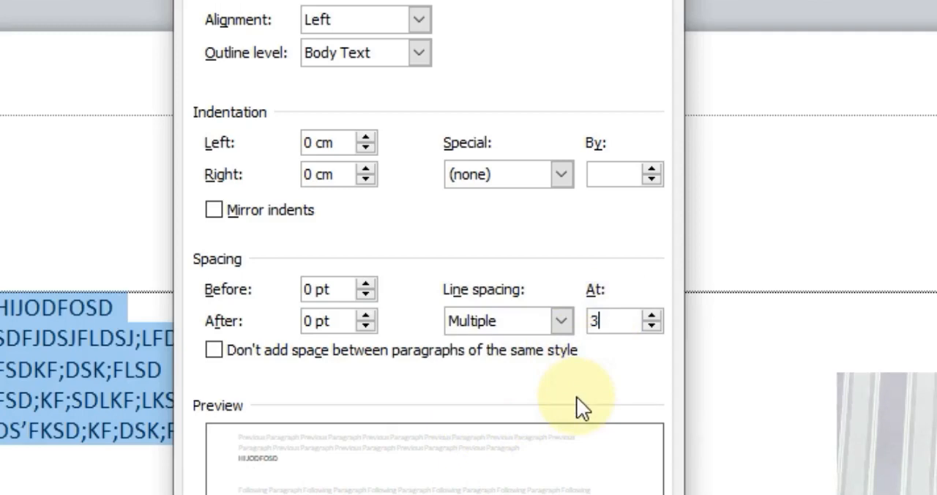
key("BackSpace")
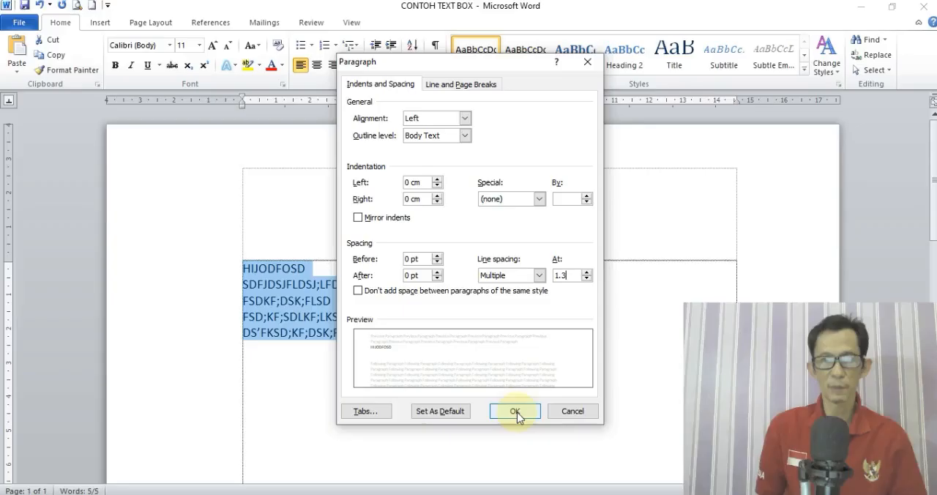
left_click(515, 410)
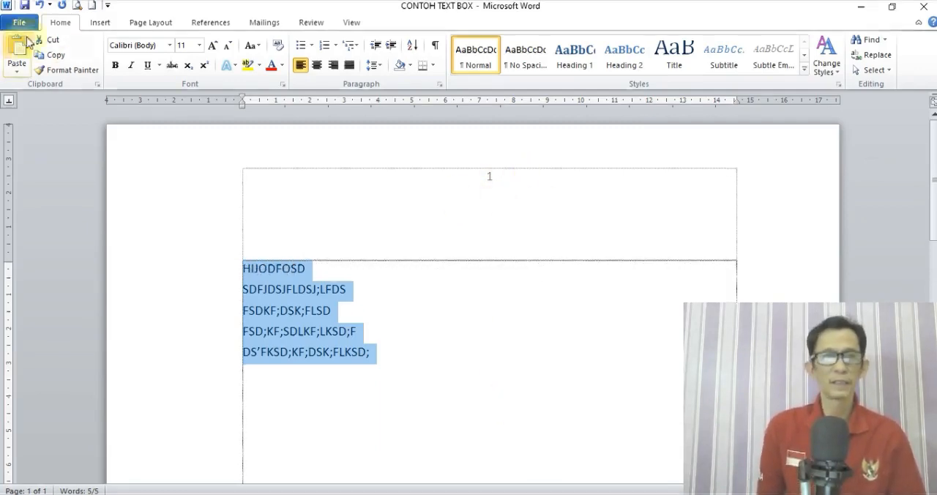
Delete the placeholder lines and insert an Alphabet header with the title "KDHCKJSDHKJCVSDNKJVNSKDJNVKSD".
left_click(102, 22)
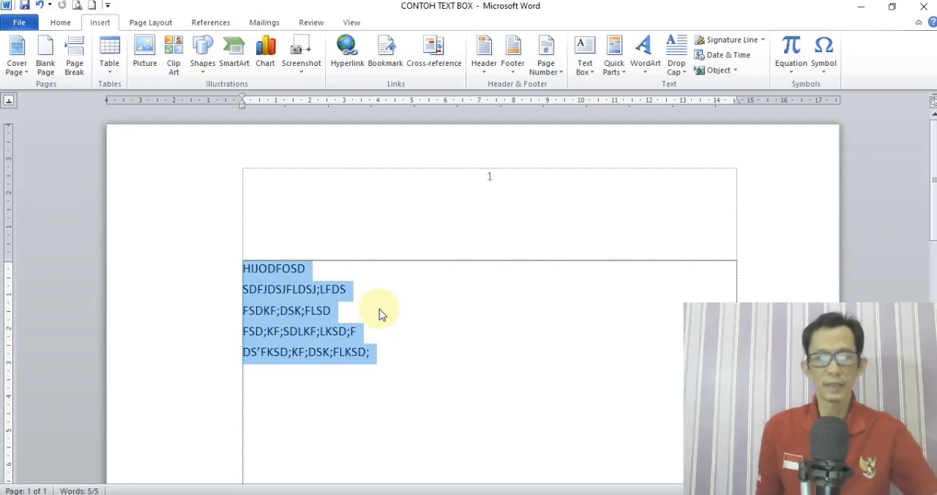
key("Delete")
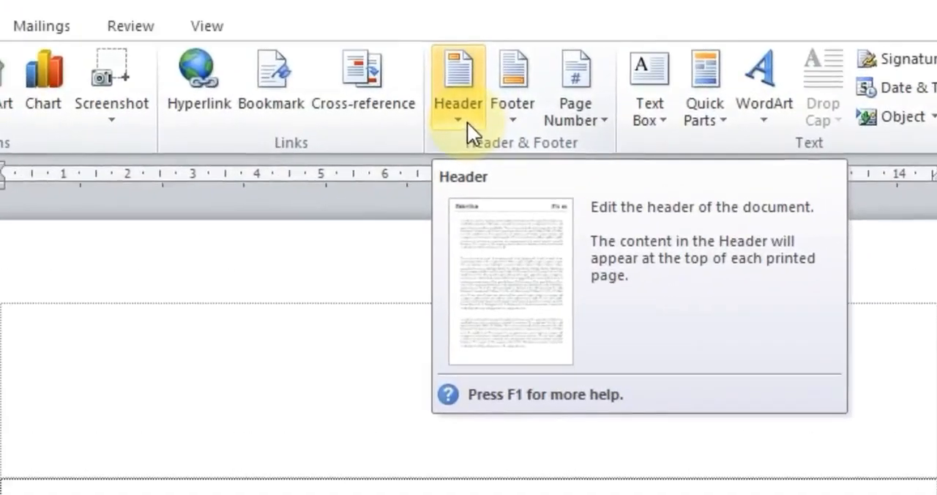
left_click(467, 122)
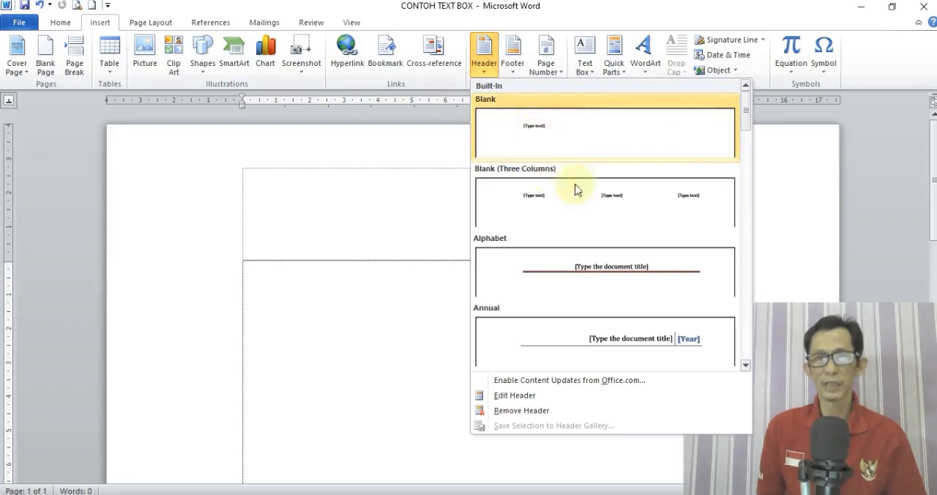
left_click(611, 264)
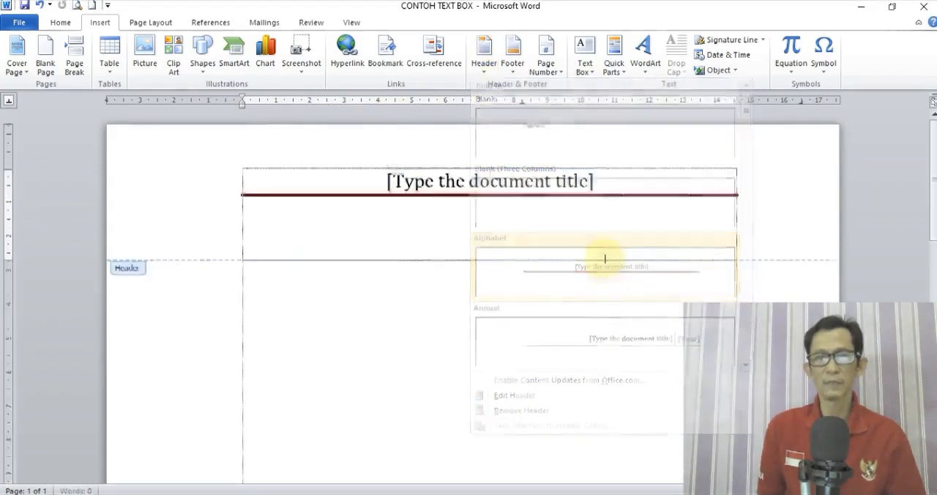
type("KDHCKJSDHKJ")
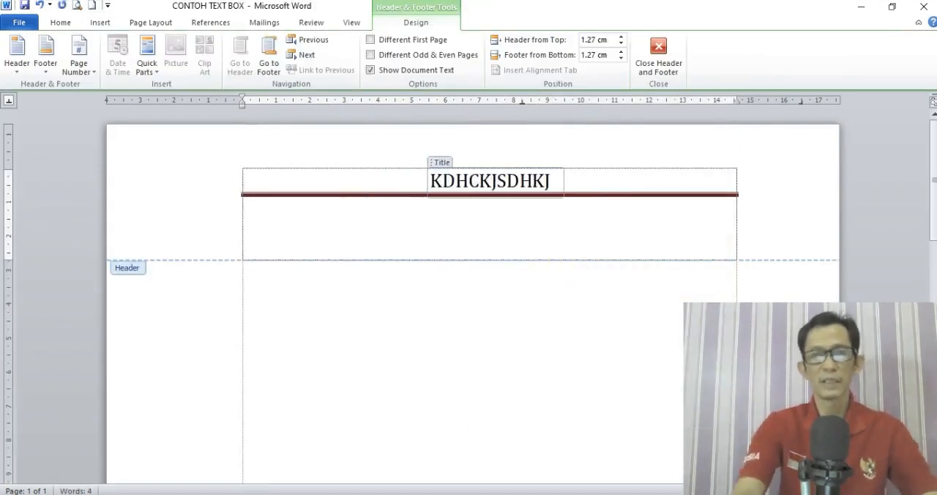
type("CVSDNKJVNSKDJNVKSD")
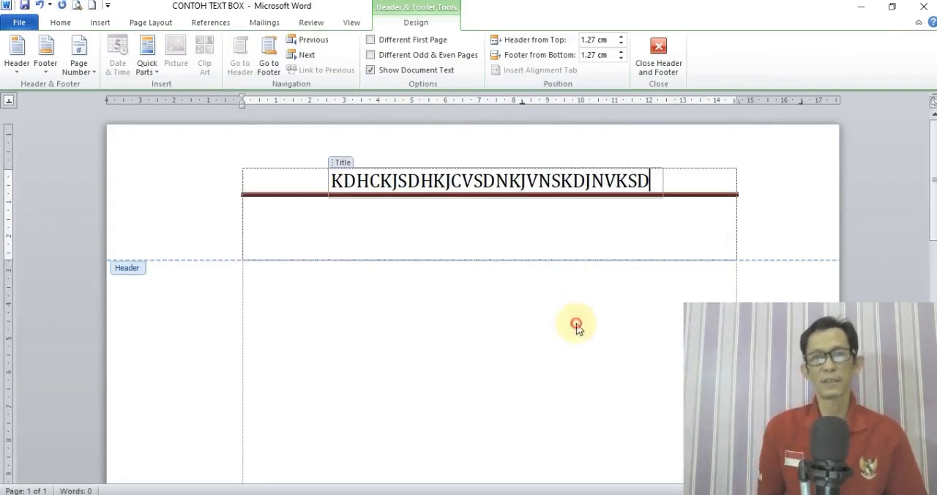
double_click(575, 323)
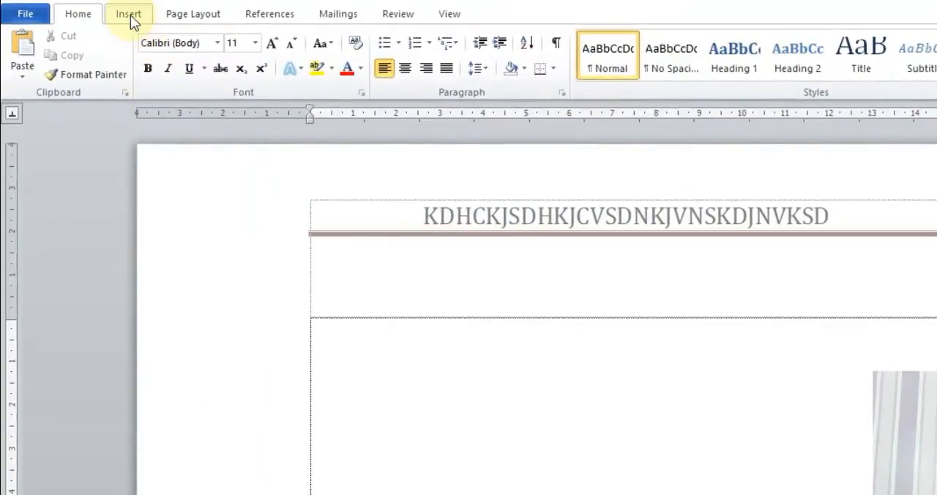
Insert a Blank footer containing the placeholder text "JBCJKBNDSKJNCSDKJNVJKDSNVJDV".
left_click(130, 16)
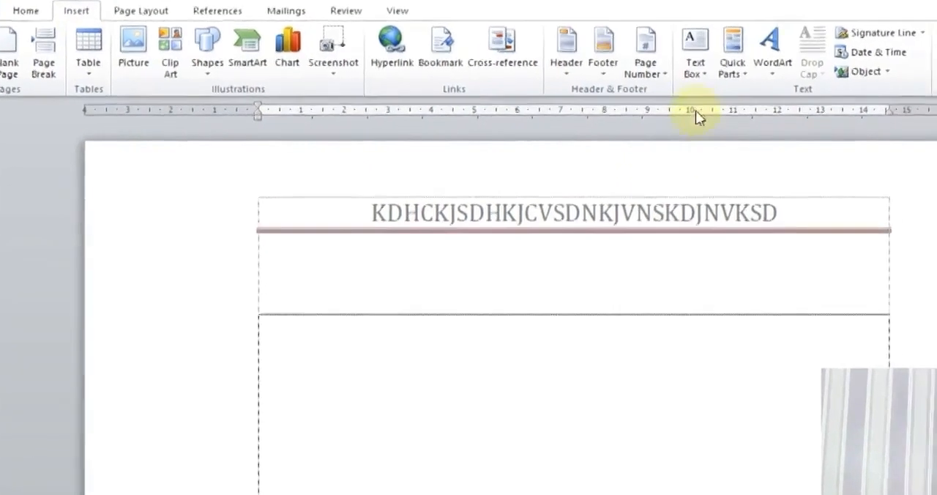
left_click(600, 66)
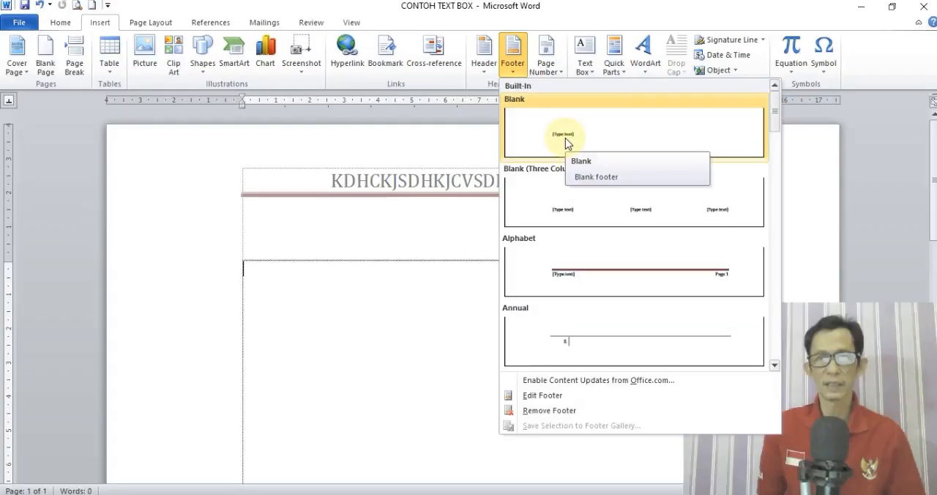
left_click(580, 167)
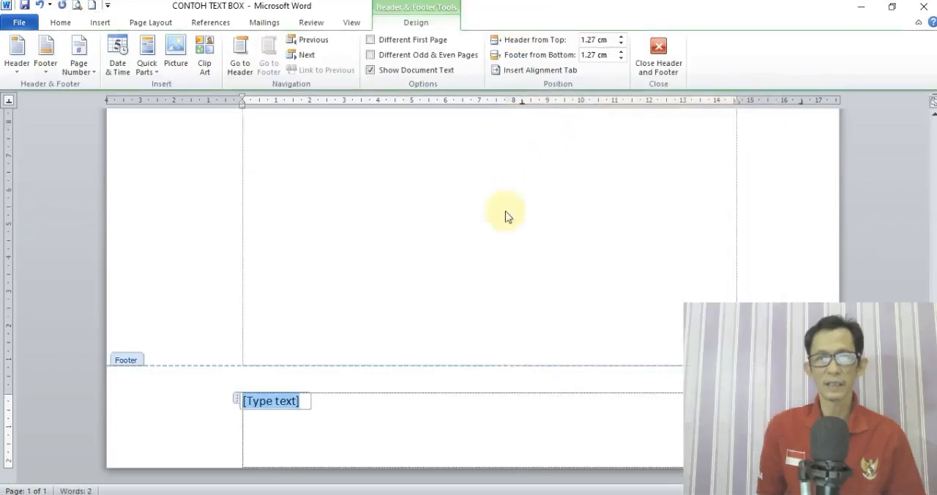
type("JBCJKBNDSKJNCSDKJNVJKDSNVJDV")
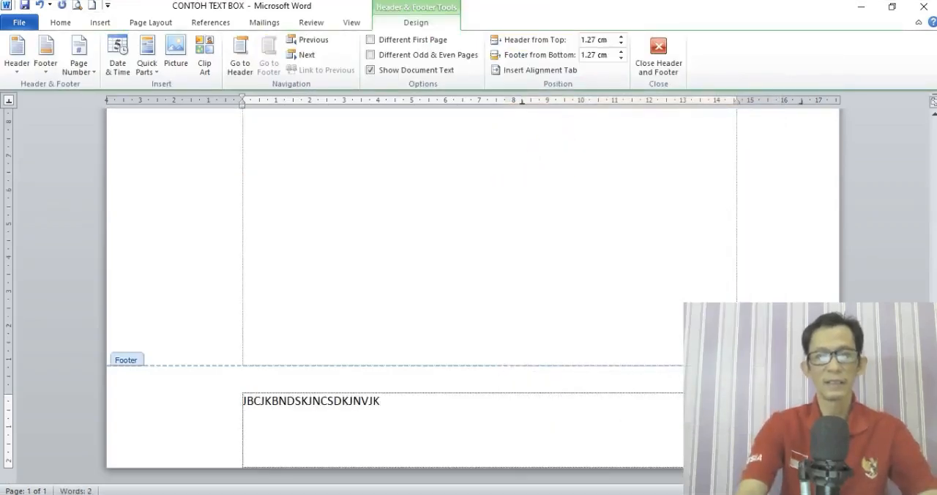